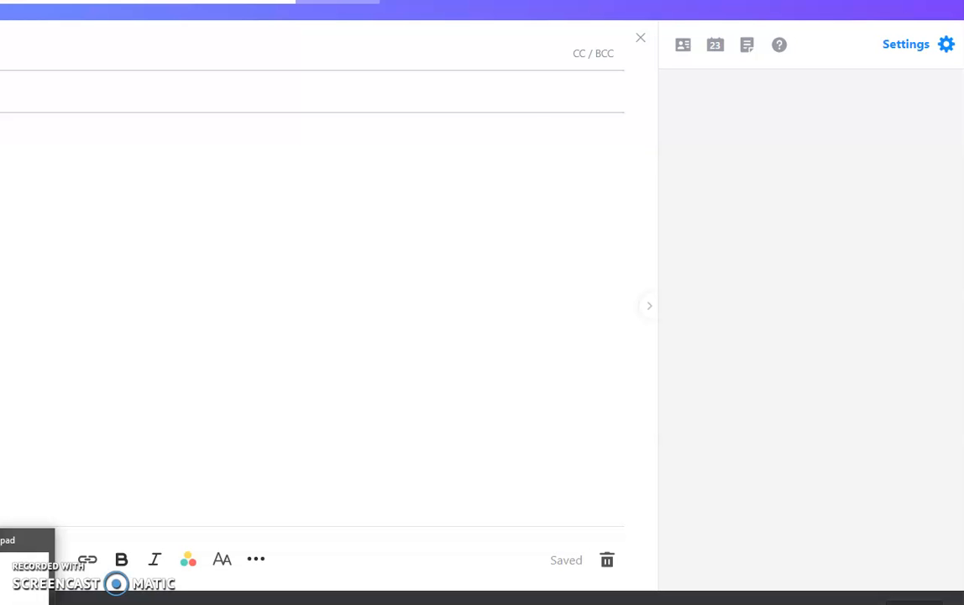
Step: Open the mail contacts list and show the details of the second contact listed under A
click(23, 580)
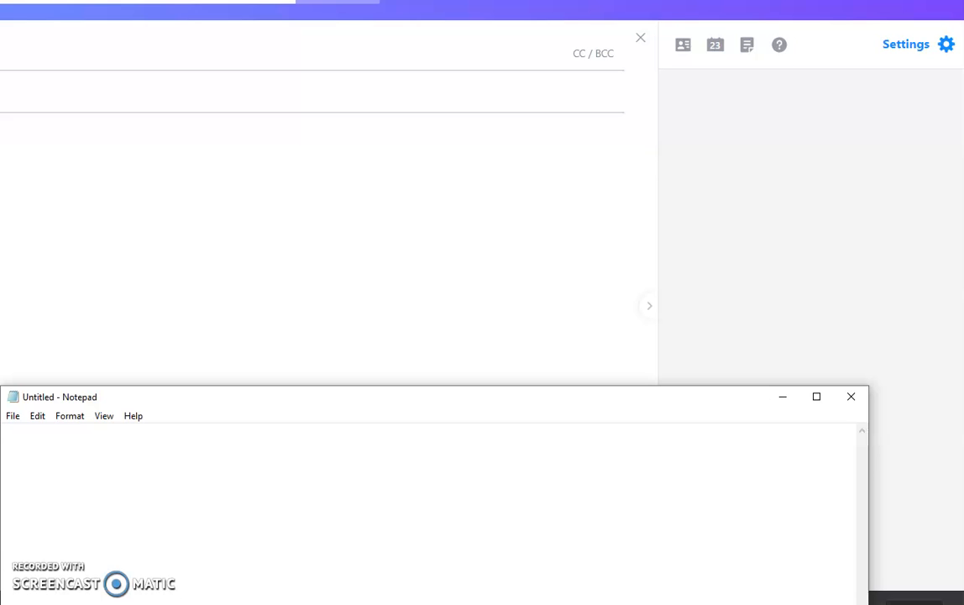
click(77, 603)
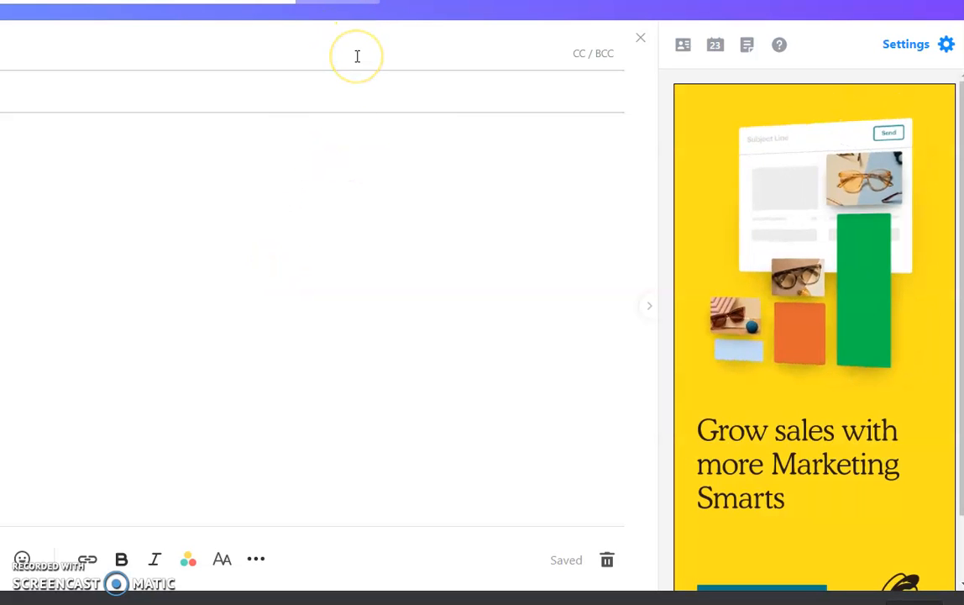
click(682, 47)
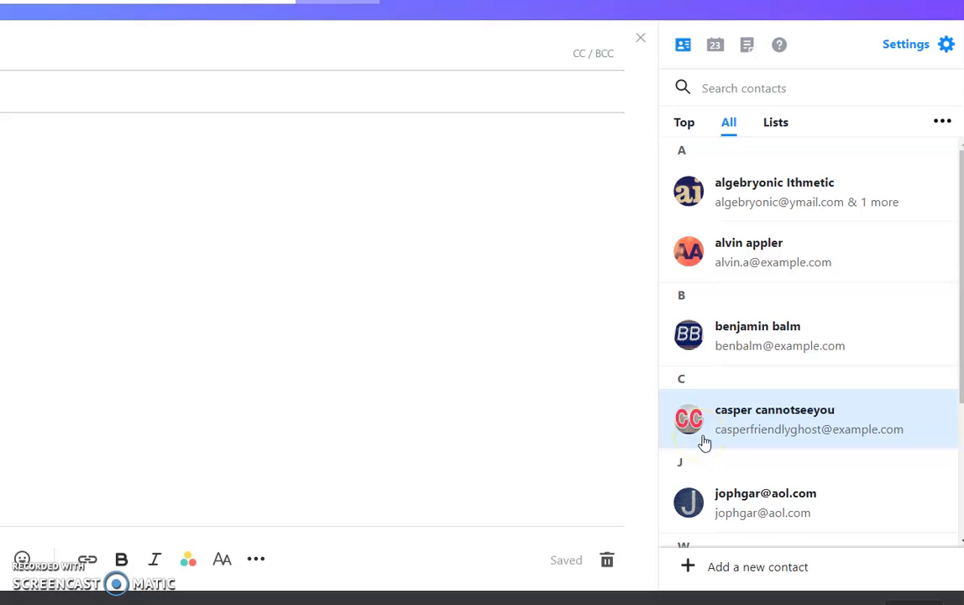
click(678, 434)
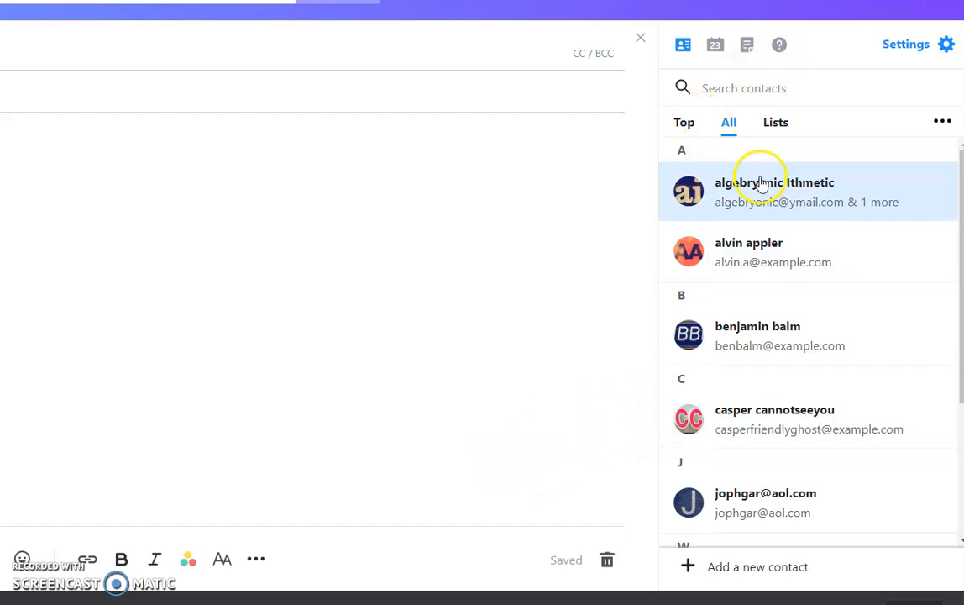
click(750, 250)
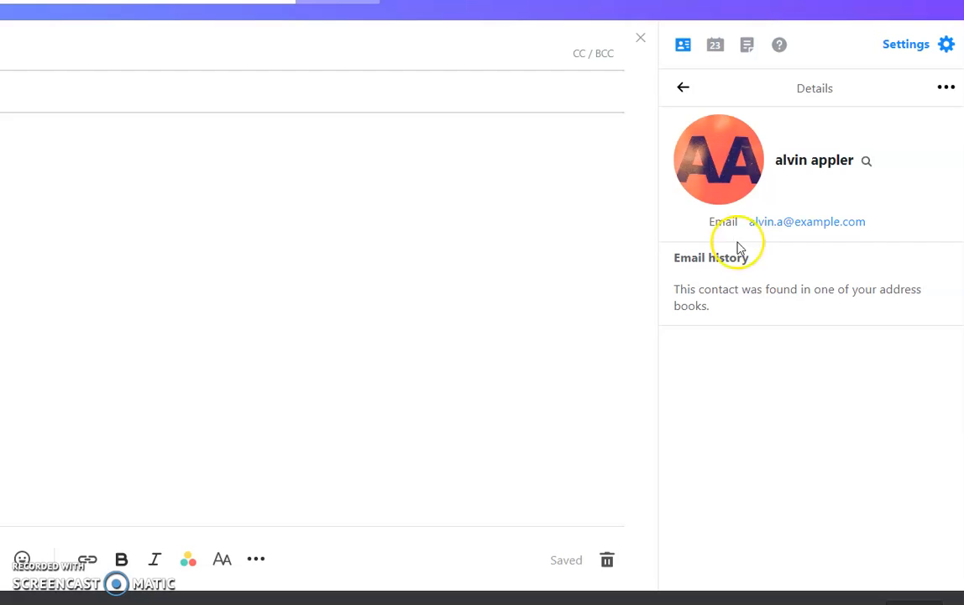
Step: Switch to Notepad and enter the contact's name and e-mail address, separated by a comma, on the first line
key(alt+Tab)
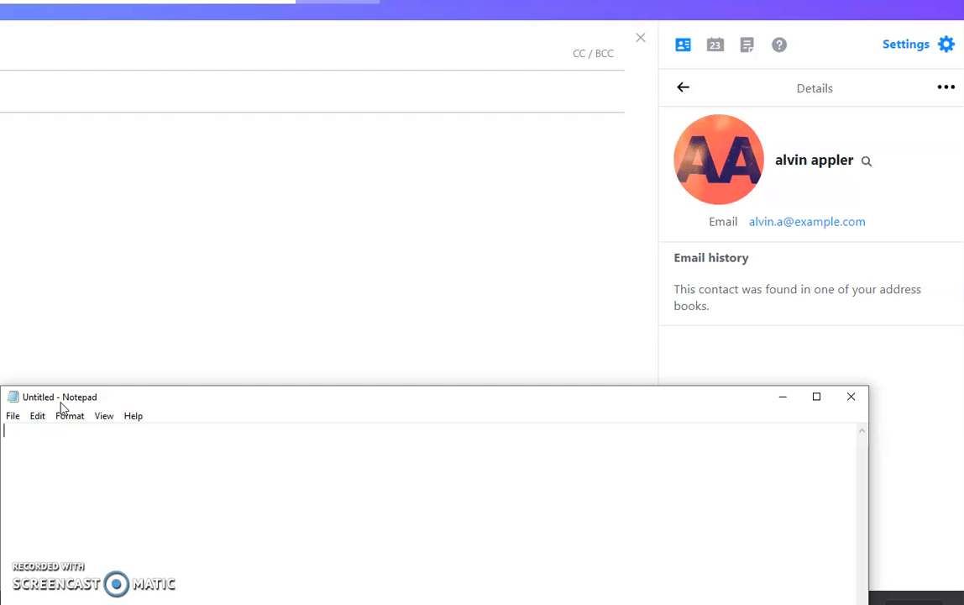
text(alvin appler, alvin.a@example.co)
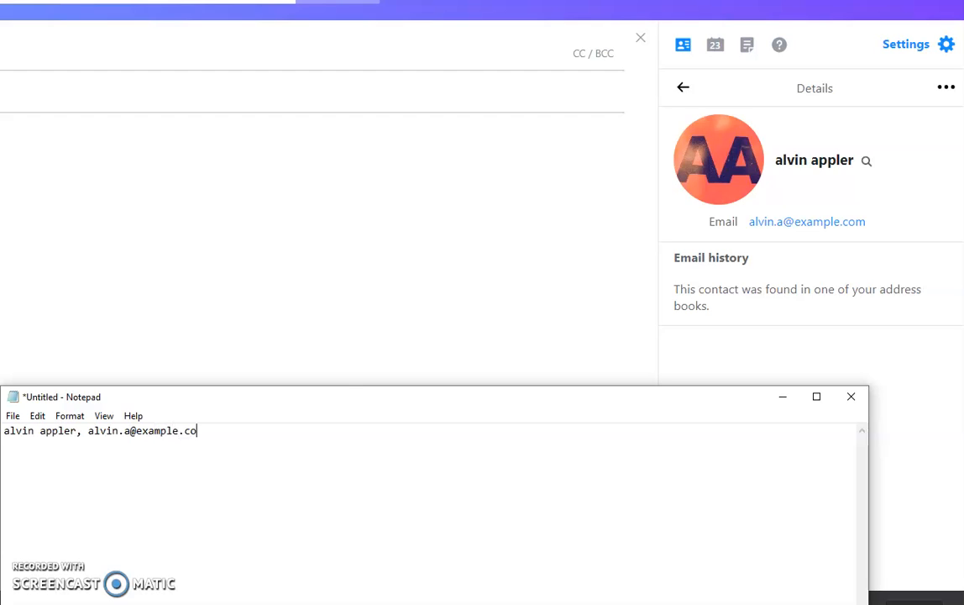
text(m)
key(Return)
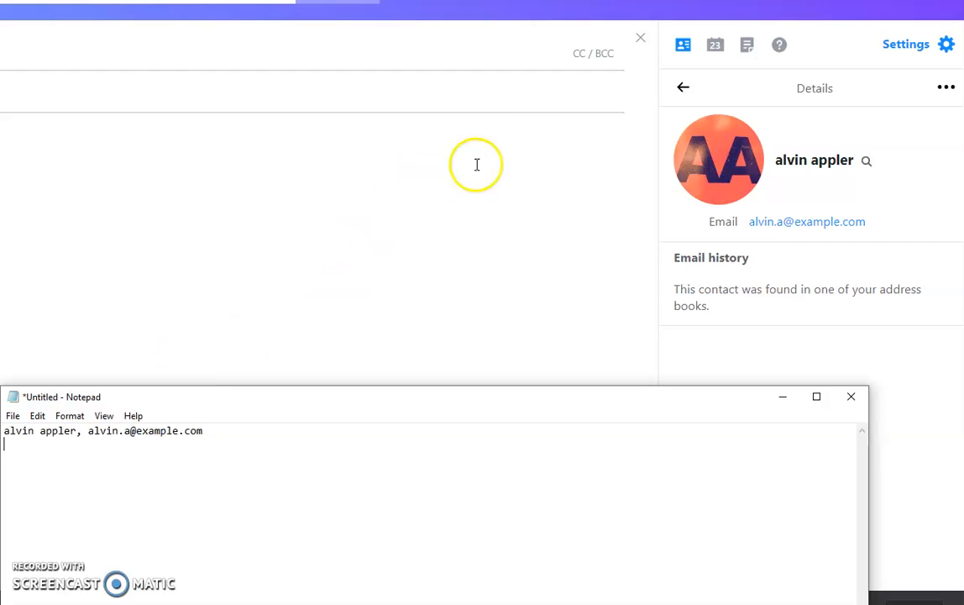
Step: Open the details of the contact listed under B and record their name and e-mail, comma-separated, on Notepad's second line
click(686, 91)
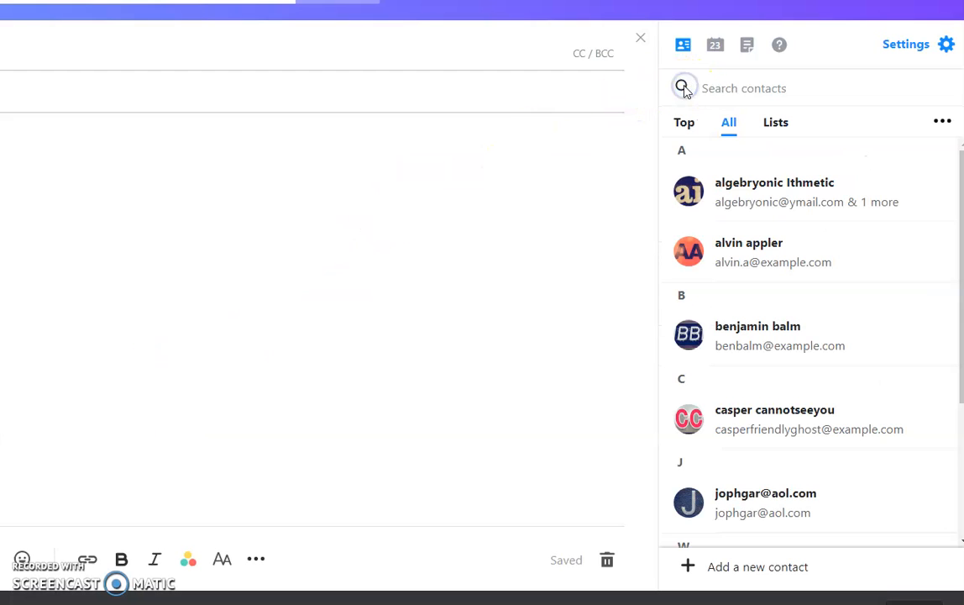
click(754, 334)
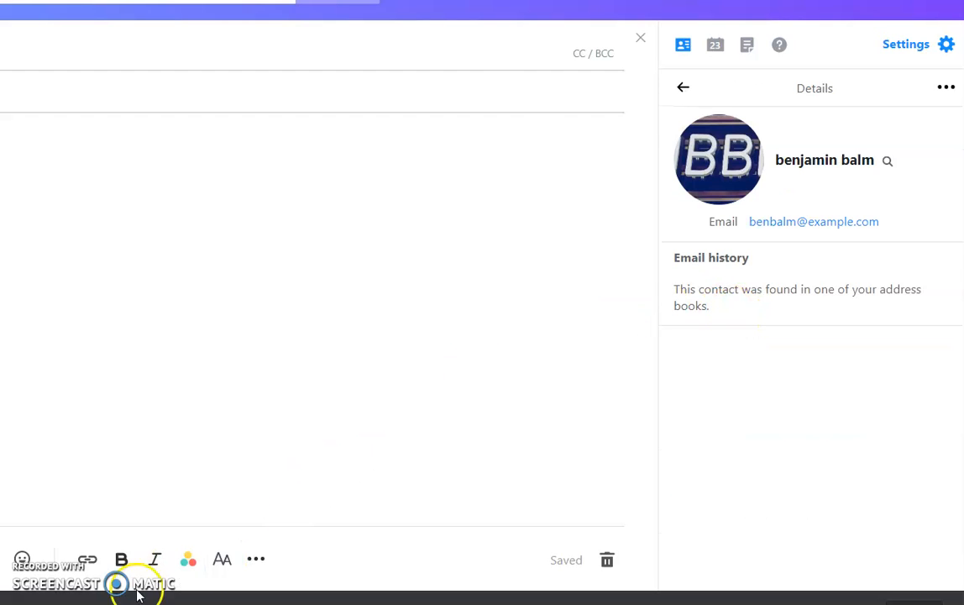
mouse_move(2, 603)
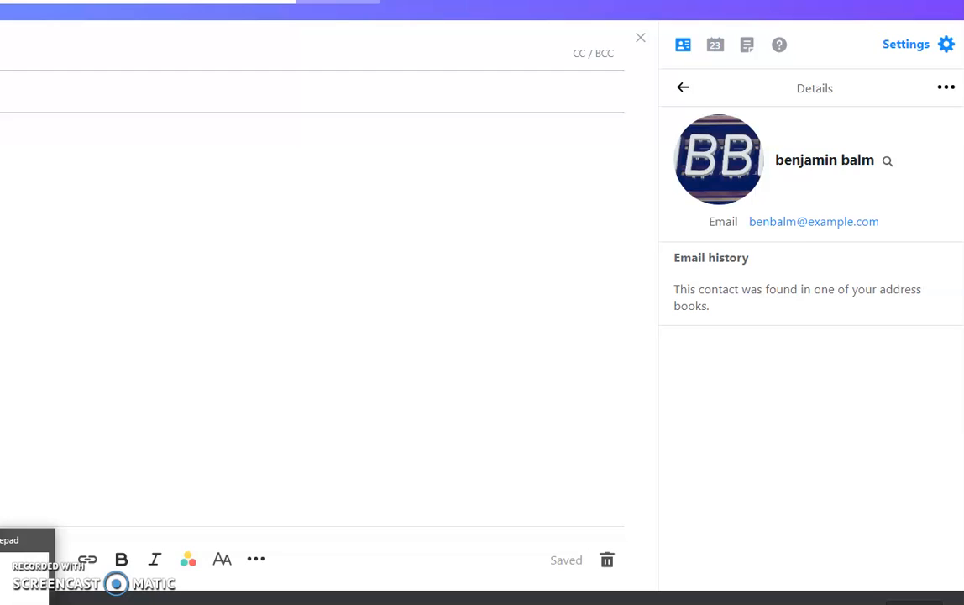
click(25, 571)
click(34, 579)
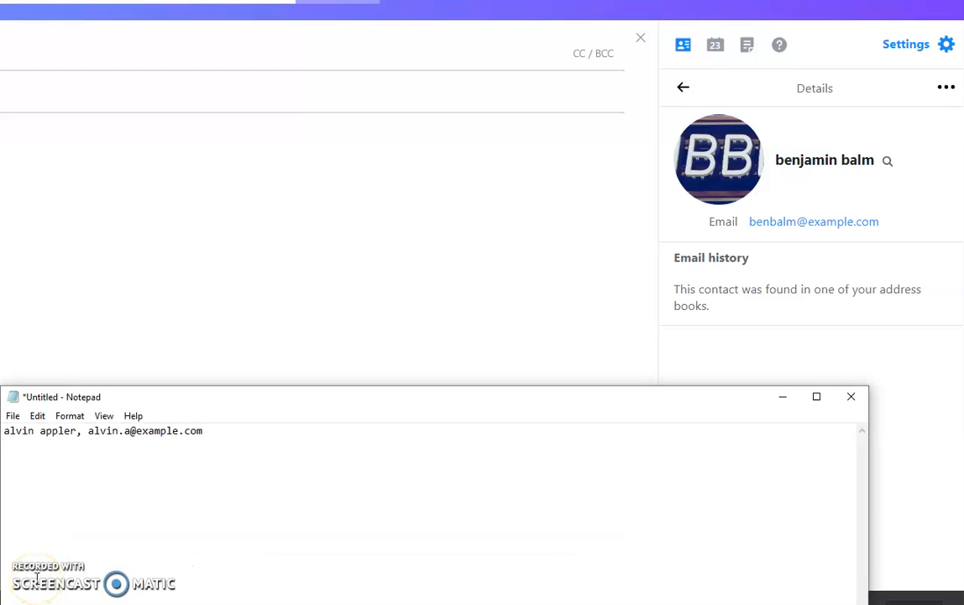
text(benjamin balm,)
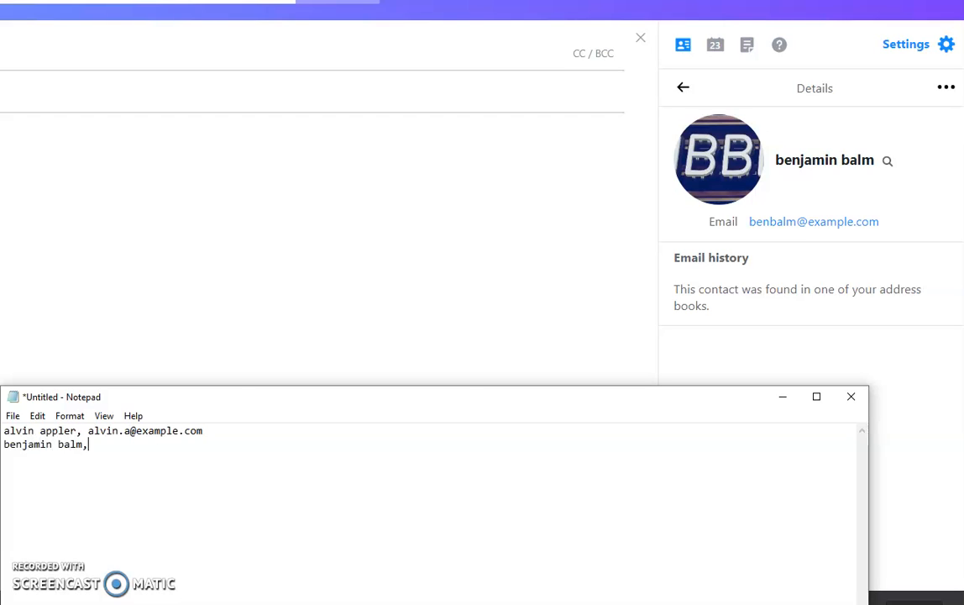
text( benbalm@example.com)
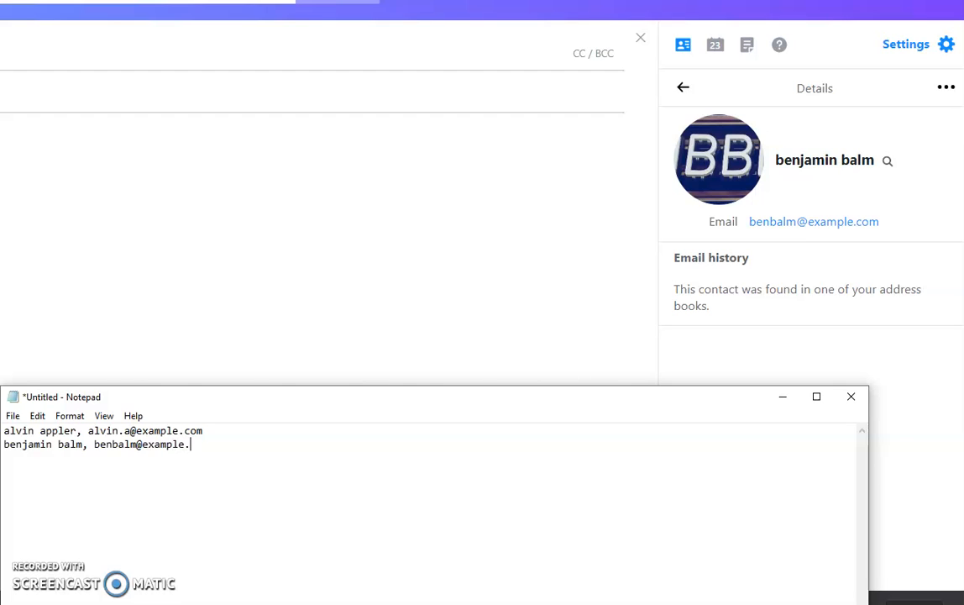
key(Return)
Step: Open the details of the contact listed under C and record their name and e-mail, comma-separated, on Notepad's third line
click(682, 87)
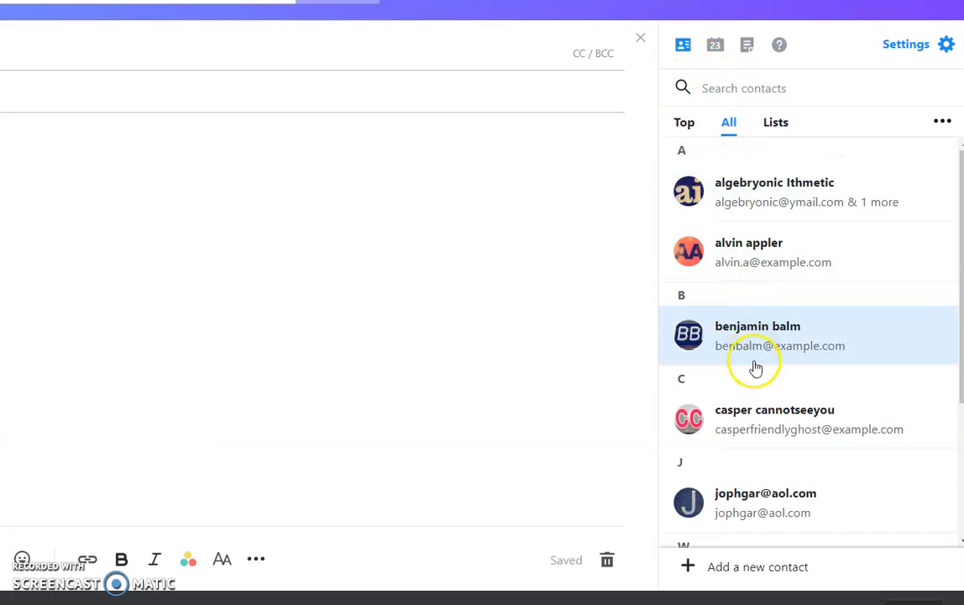
click(744, 415)
click(734, 408)
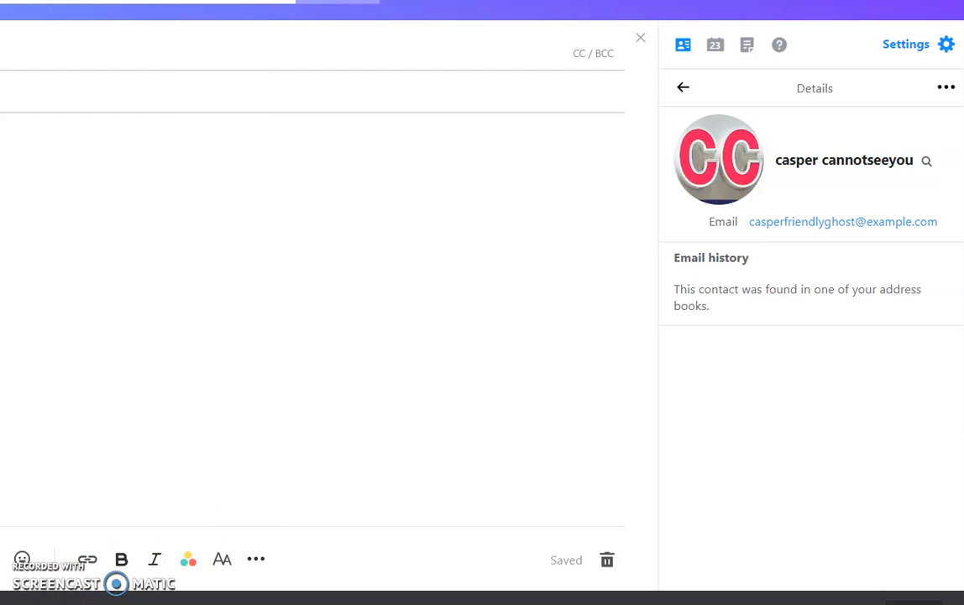
click(100, 603)
click(17, 493)
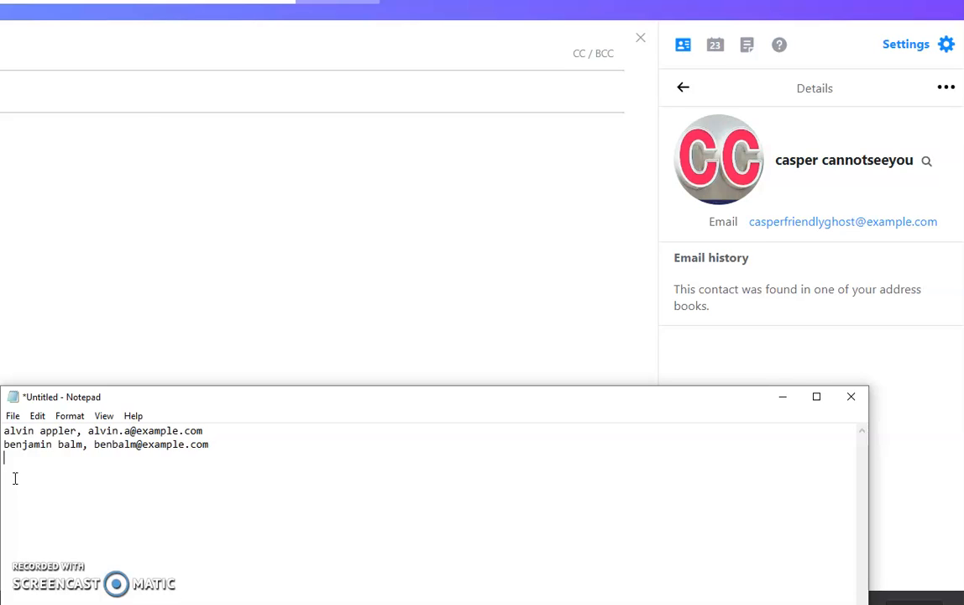
text(casper cannotseeyou,)
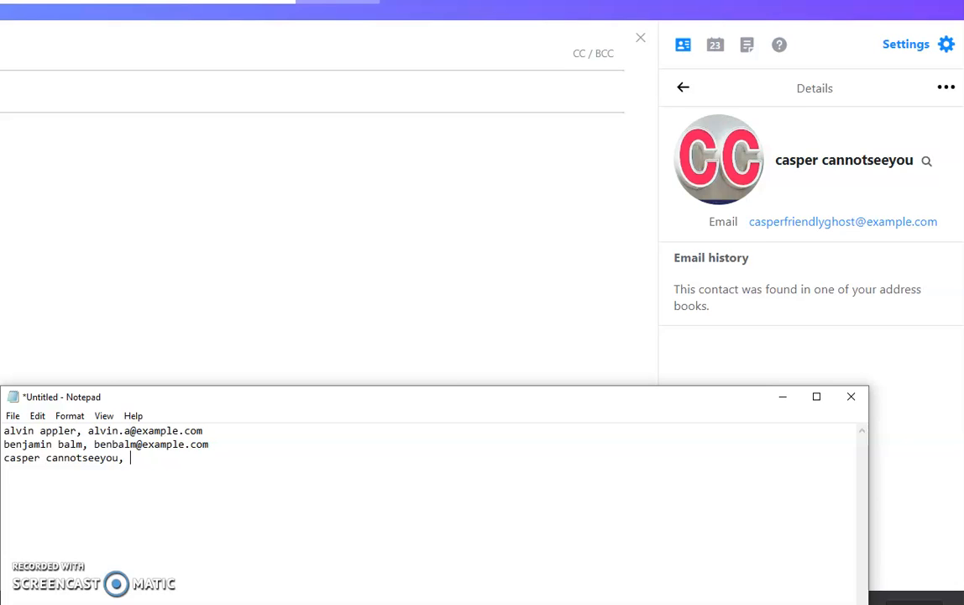
text( casperfriendlyghost@exampl.e)
text(com)
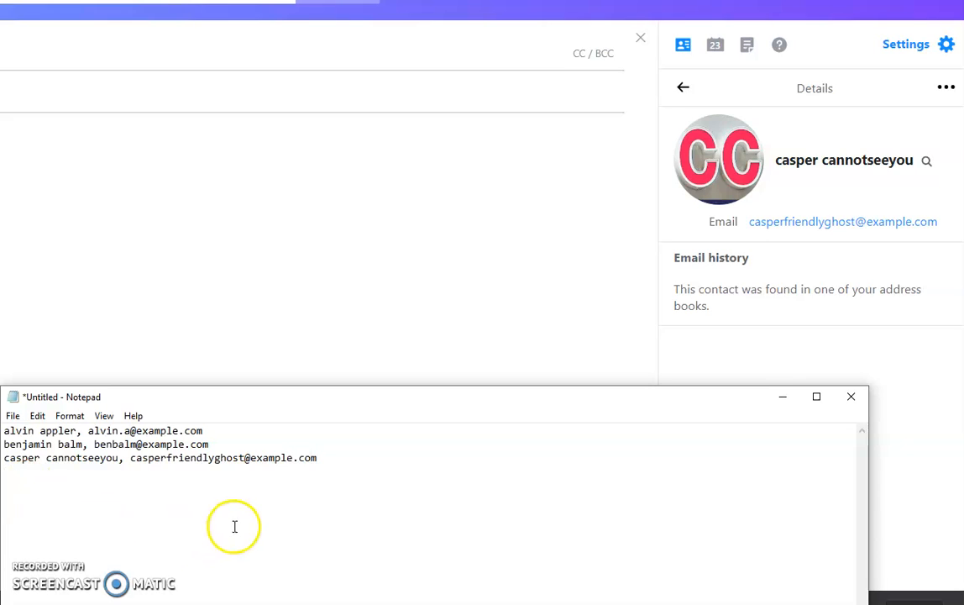
Step: Return the mail sidebar to the full contacts list and reposition the Notepad window so its three lines are in full view
drag(281, 400, 0, 120)
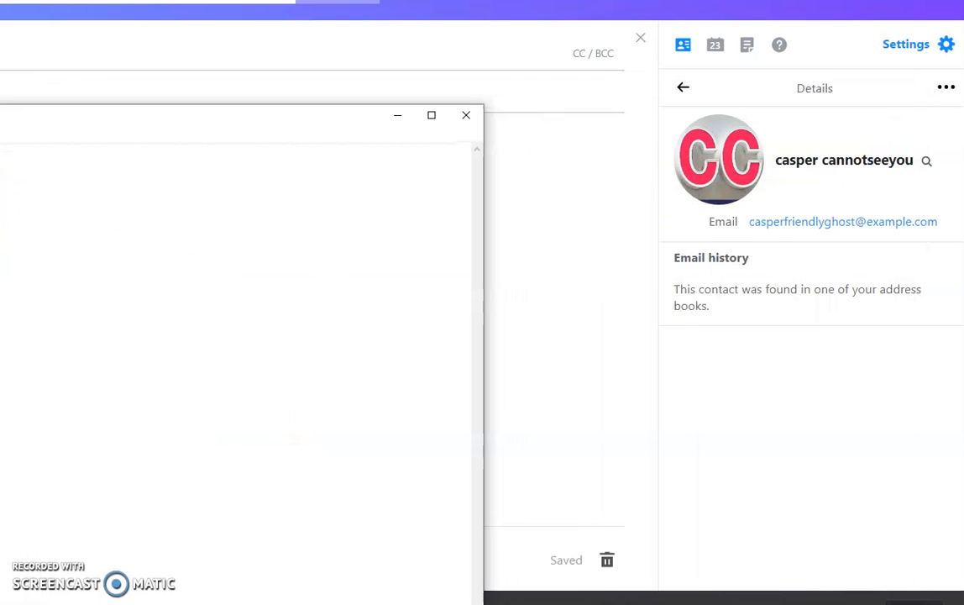
click(398, 115)
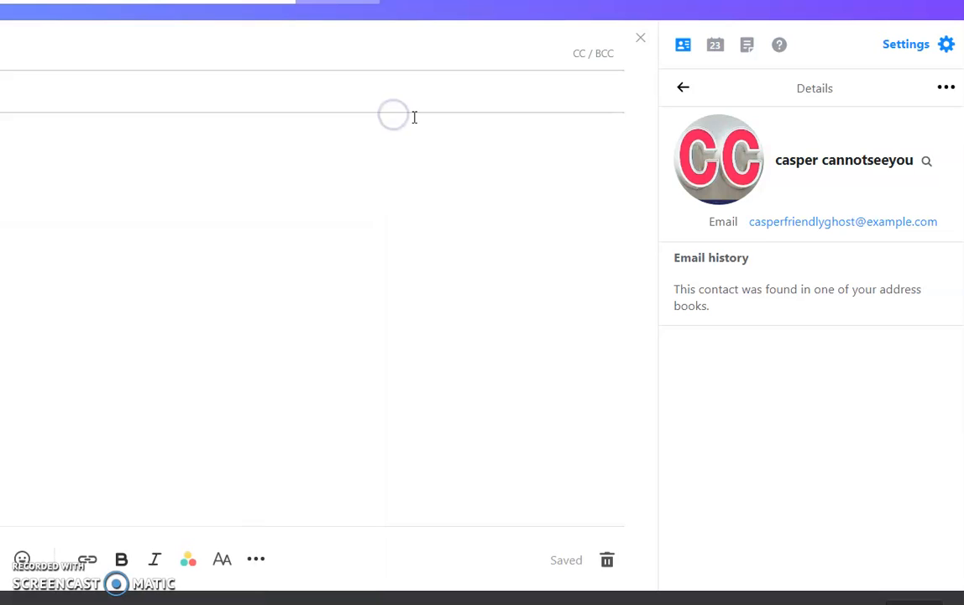
click(682, 88)
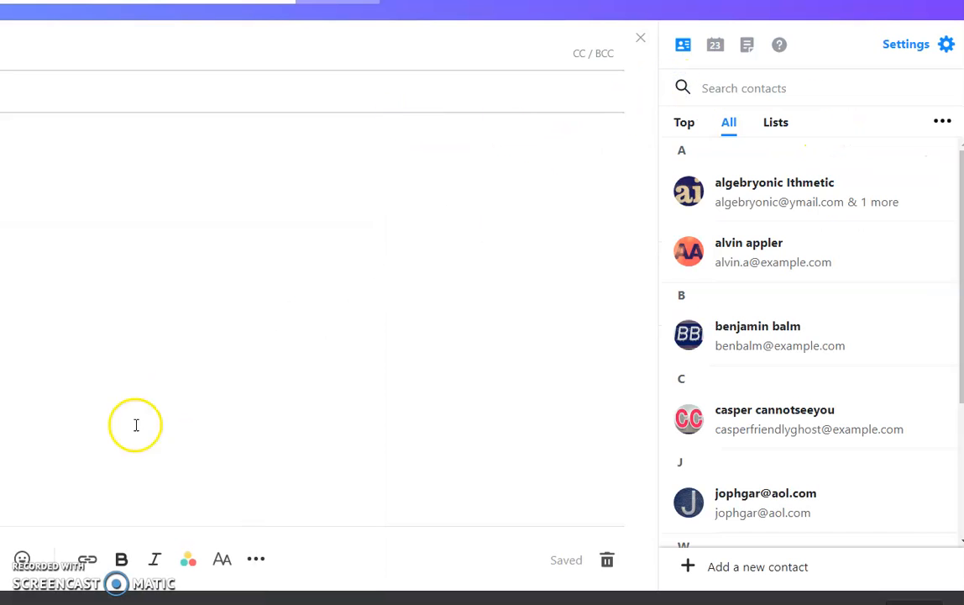
click(4, 599)
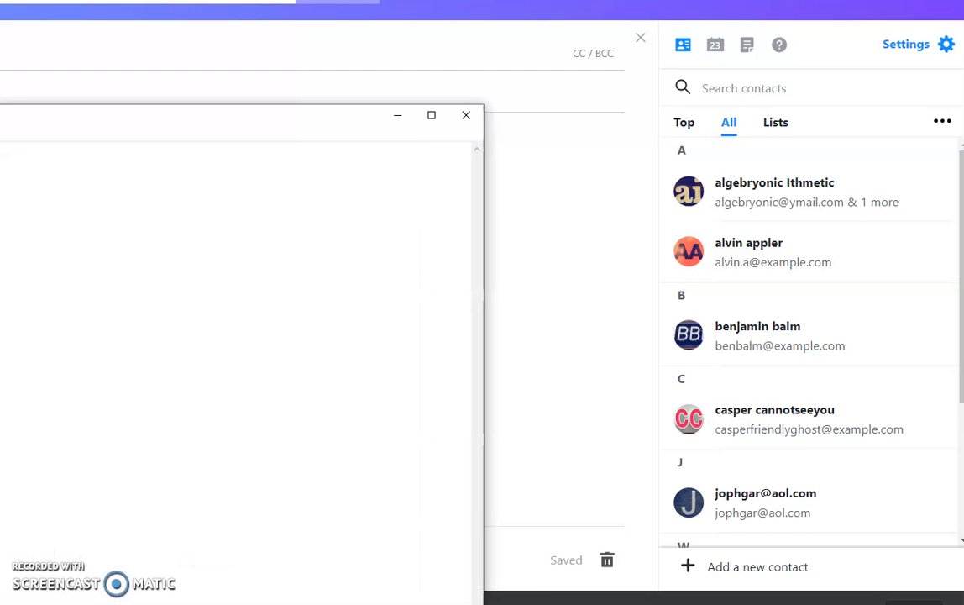
drag(103, 118, 505, 50)
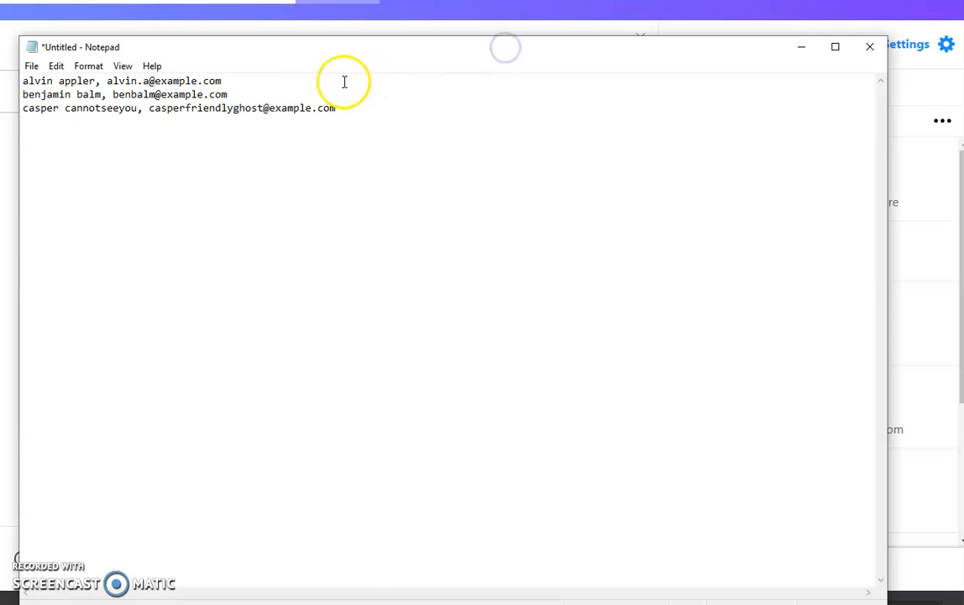
Step: Save the contact list as a text document named contacts_examples in the Documents folder
click(31, 67)
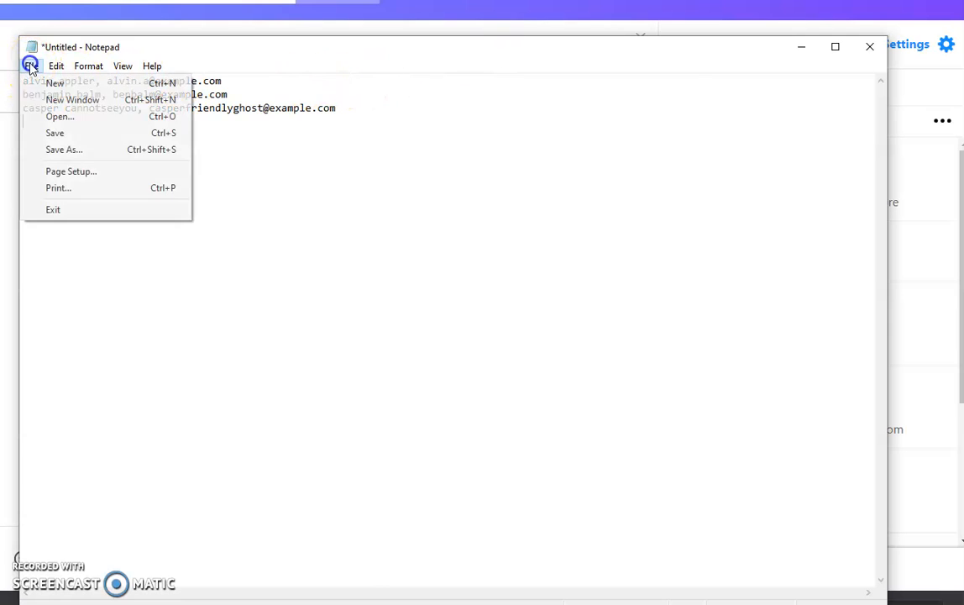
click(65, 150)
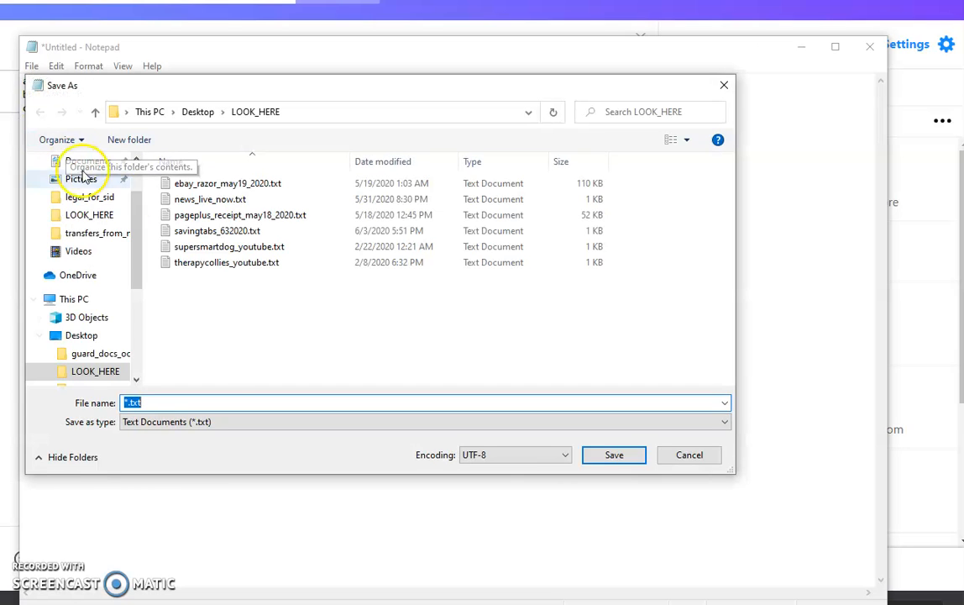
click(124, 402)
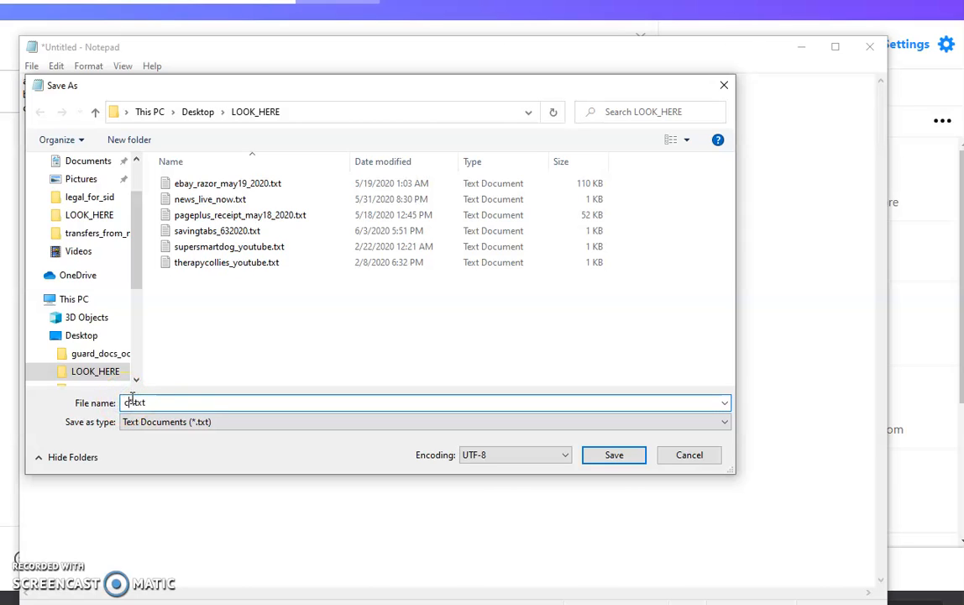
text(contacts_examples)
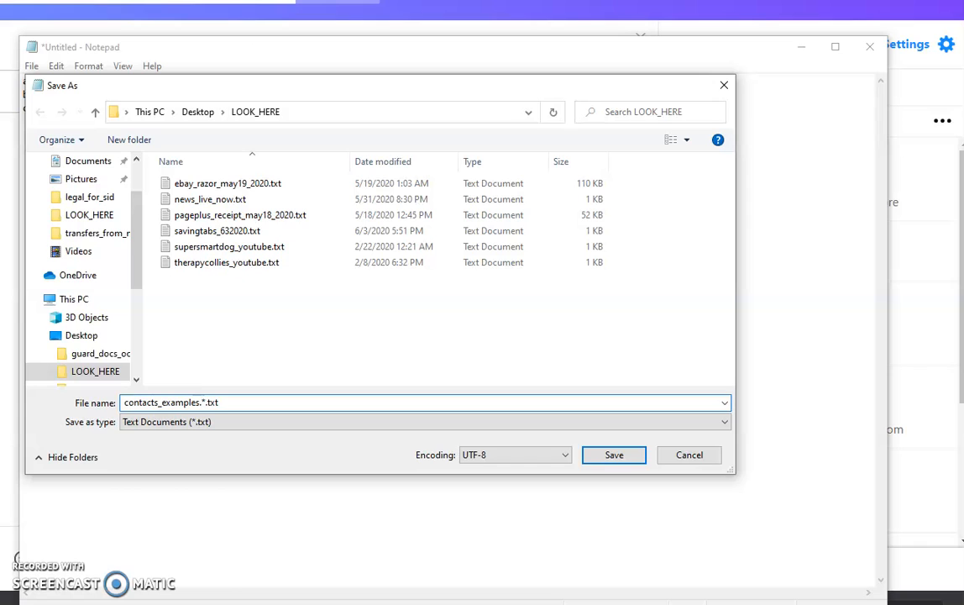
text(.)
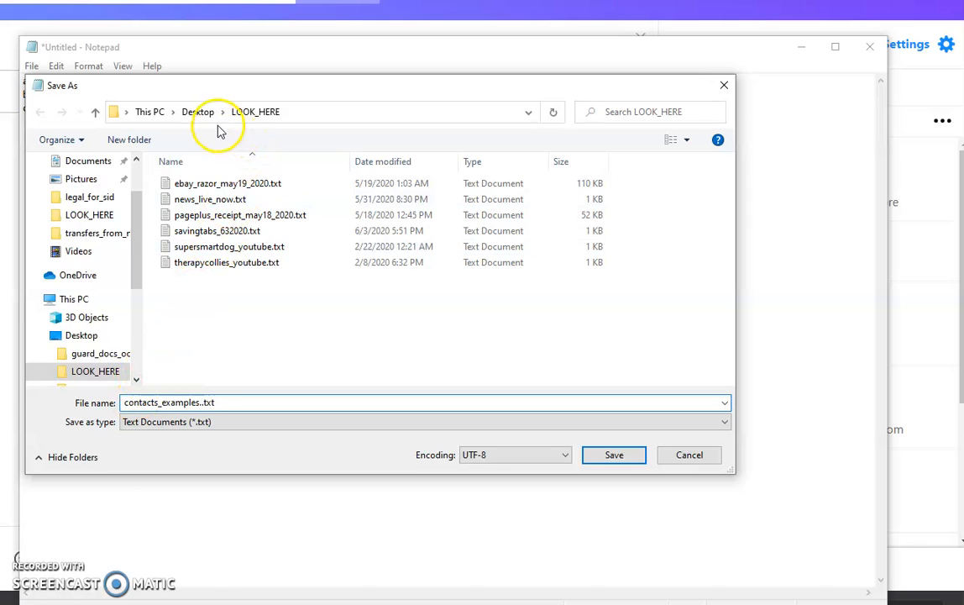
click(87, 162)
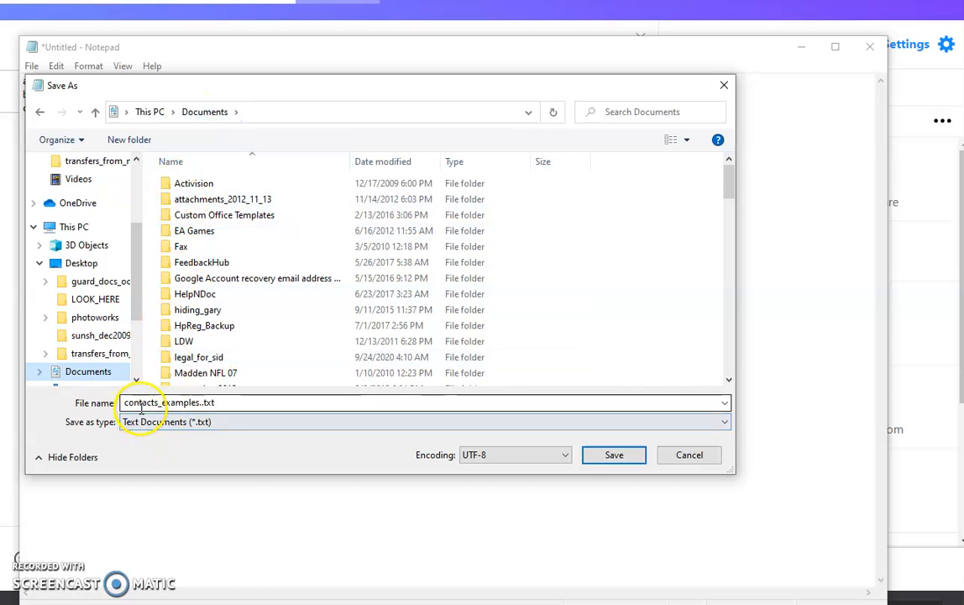
double_click(202, 401)
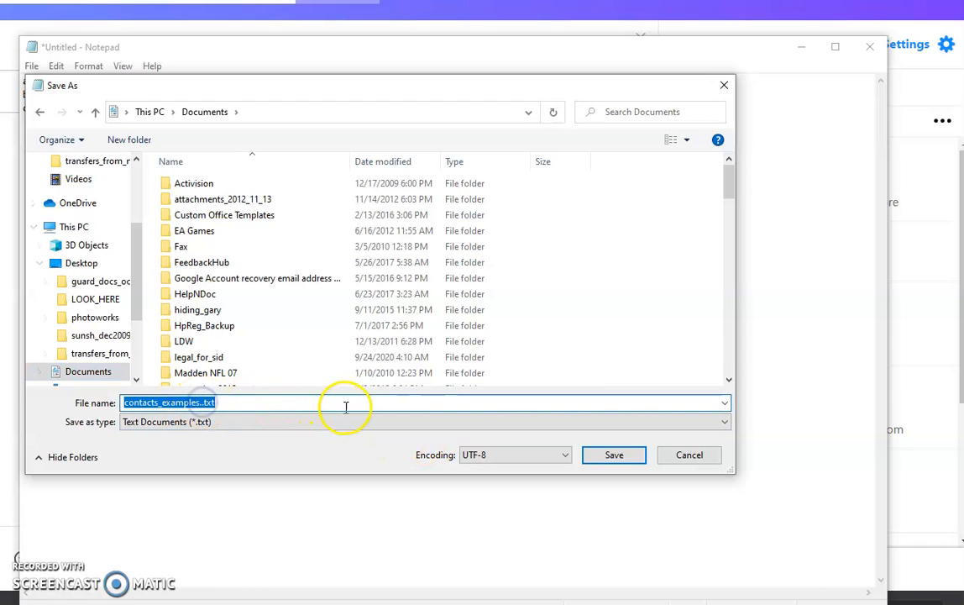
key(BackSpace)
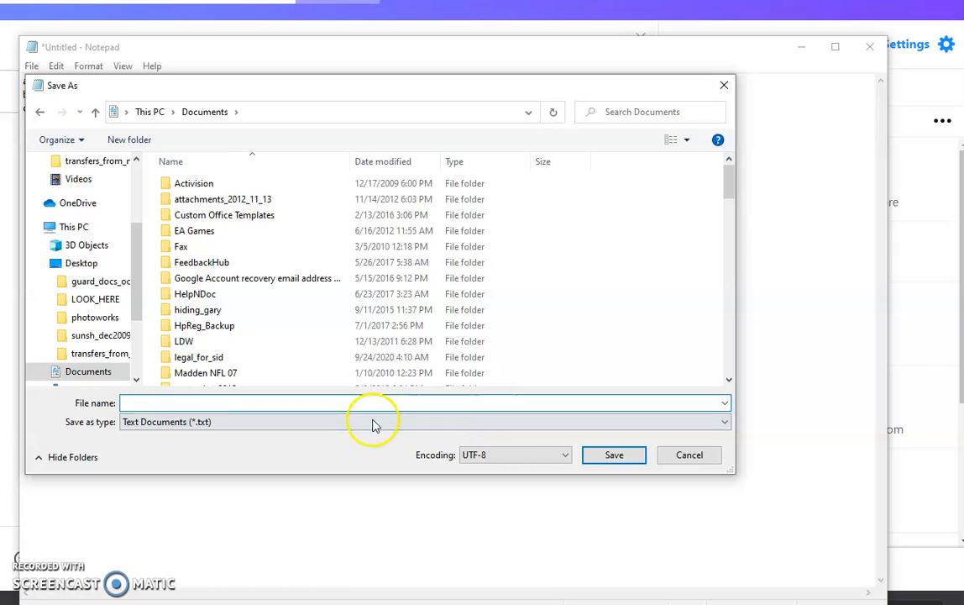
text(contac)
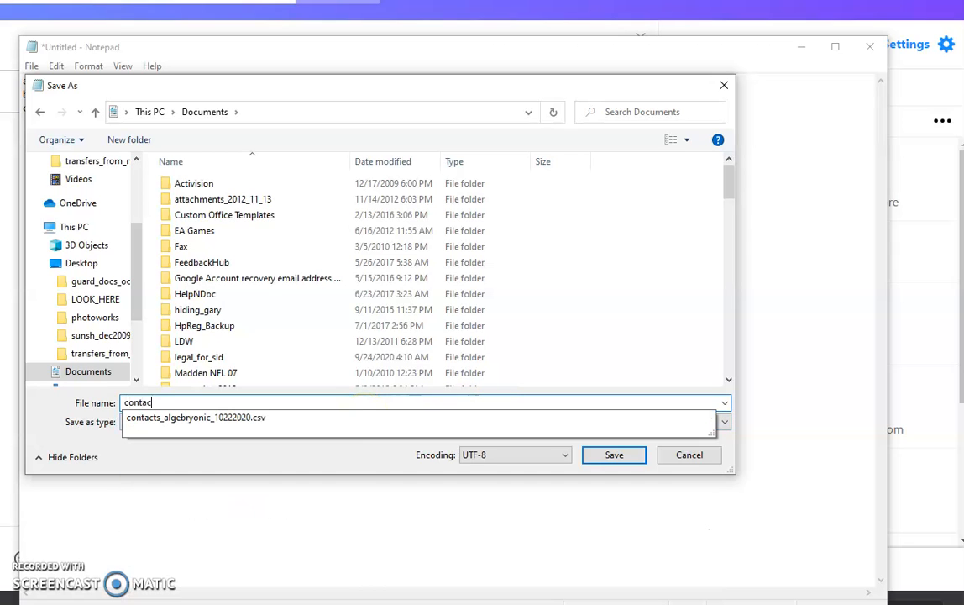
text(ts_examples)
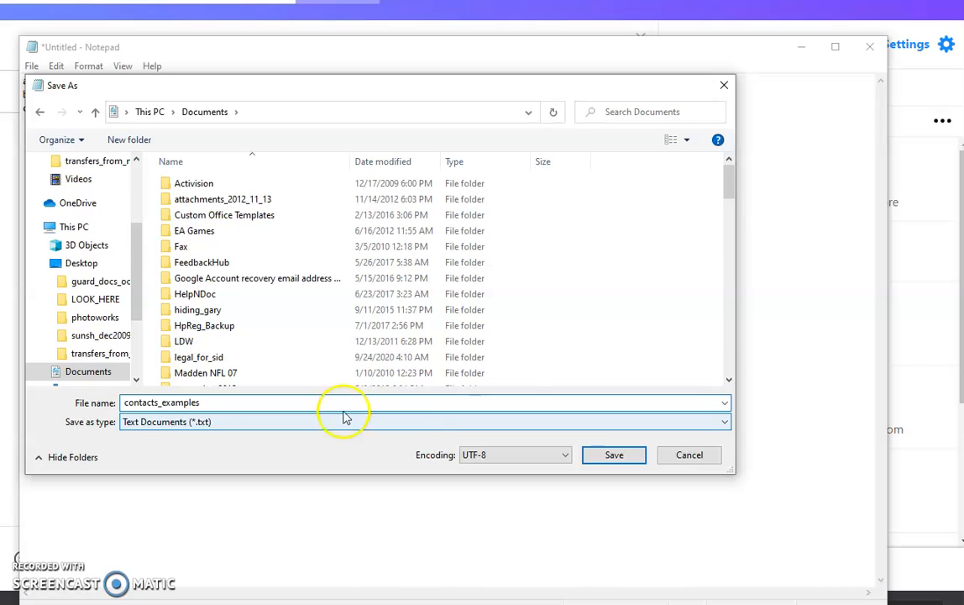
click(600, 454)
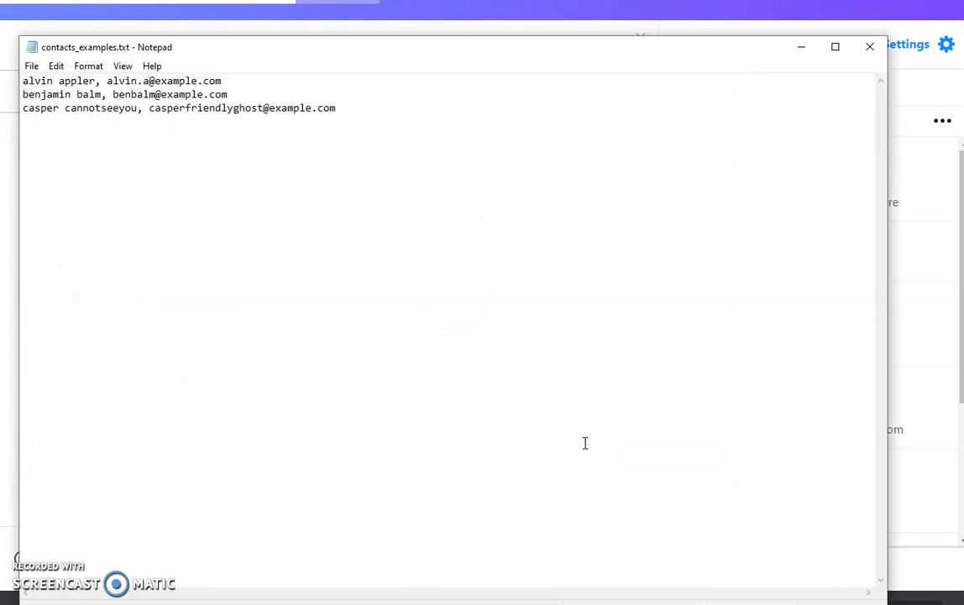
Step: Minimize the saved contacts_examples.txt window to return to the mail contacts list
click(798, 50)
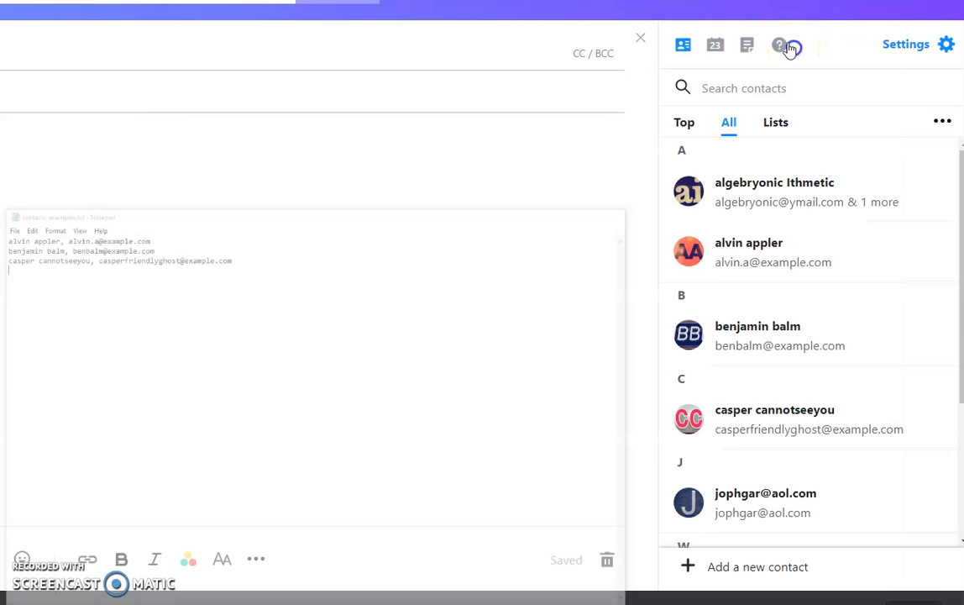
click(92, 602)
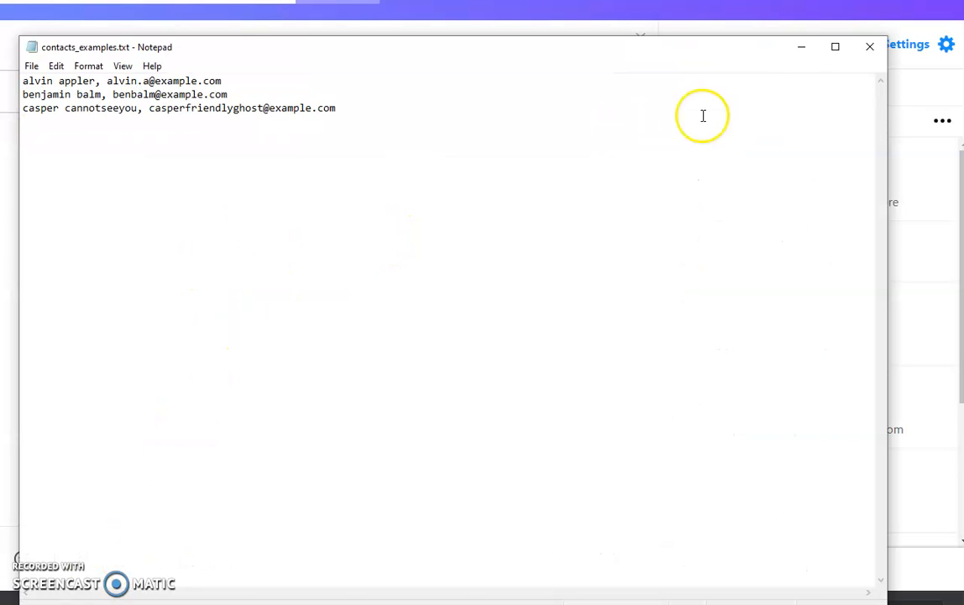
click(801, 48)
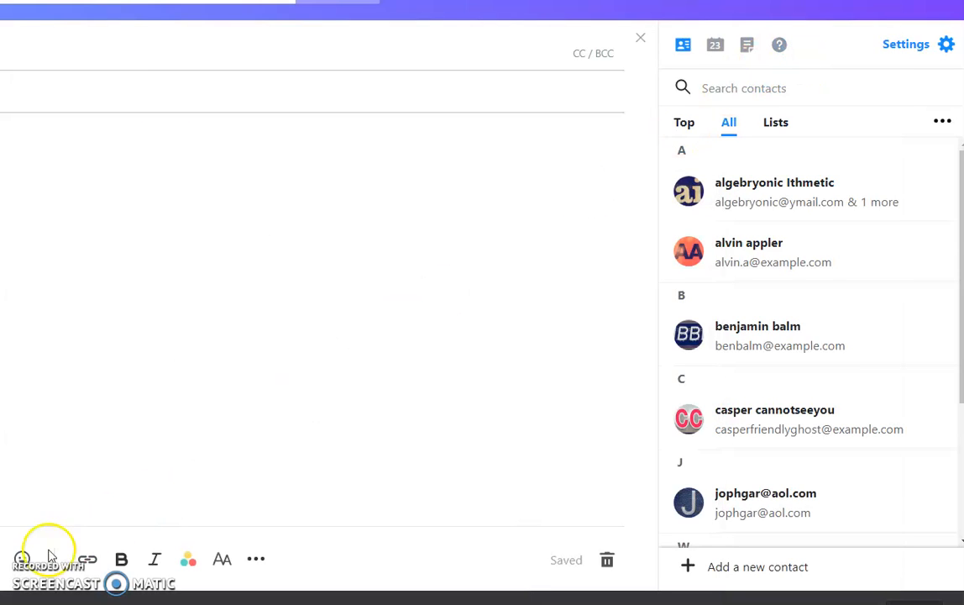